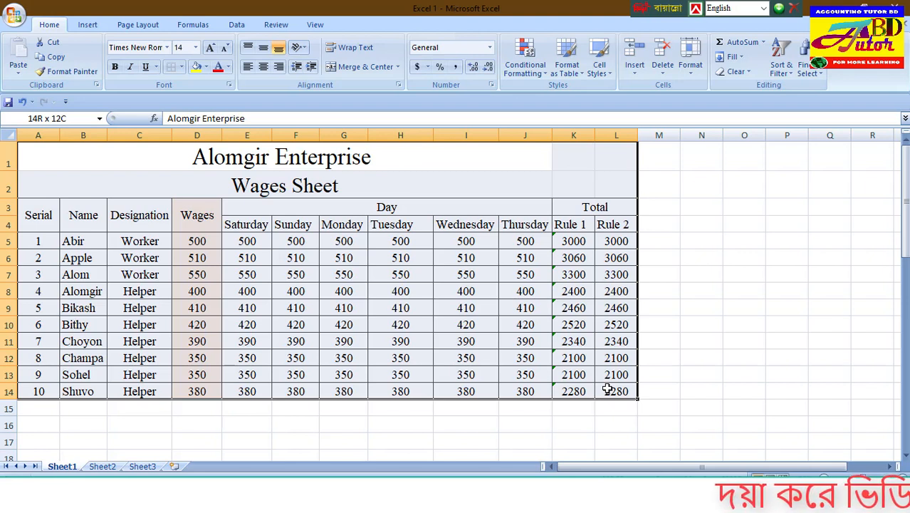
pyautogui.moveTo(607, 390); pyautogui.dragTo(607, 389)
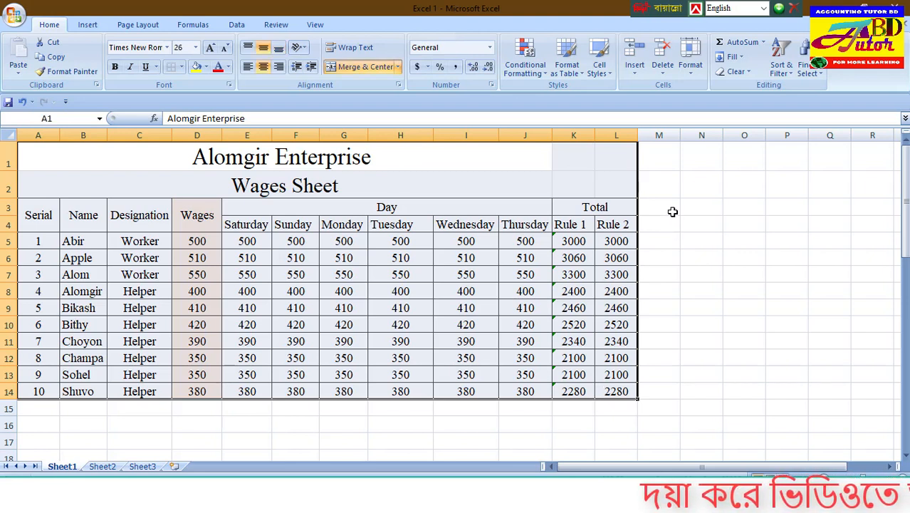
pyautogui.moveTo(665, 208); pyautogui.dragTo(691, 208)
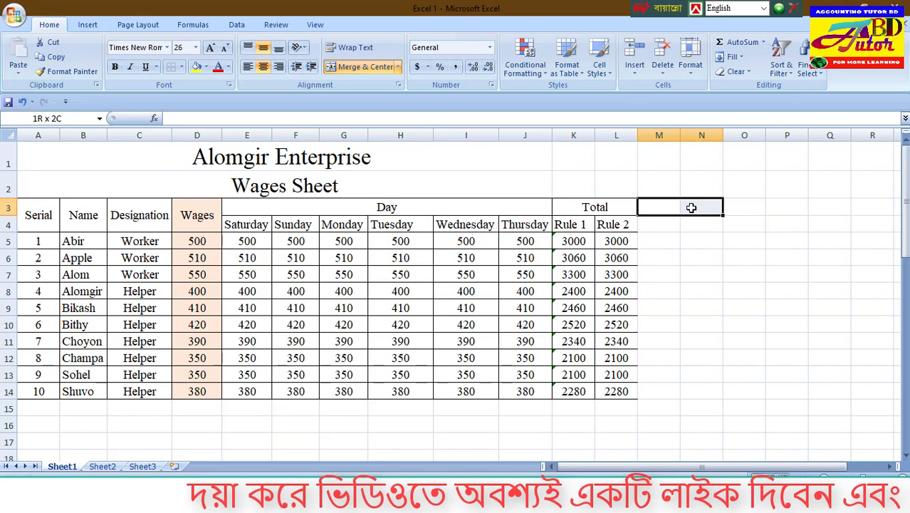
pyautogui.moveTo(692, 209); pyautogui.dragTo(664, 226)
# Step: Enter 300, 350, 300, 500 and 550 in cells M5 to M9, beside the Rule 2 totals
pyautogui.click(661, 240)
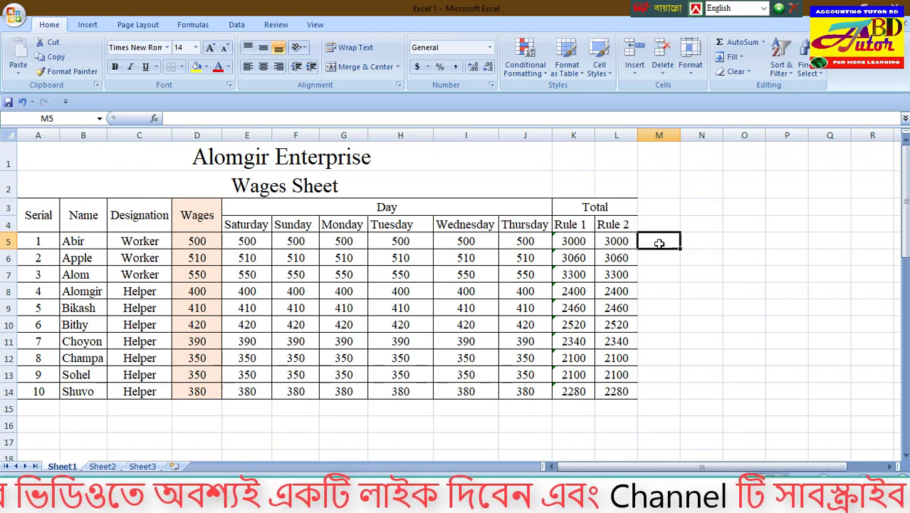
pyautogui.write('300')
pyautogui.press('Return')
pyautogui.write('350')
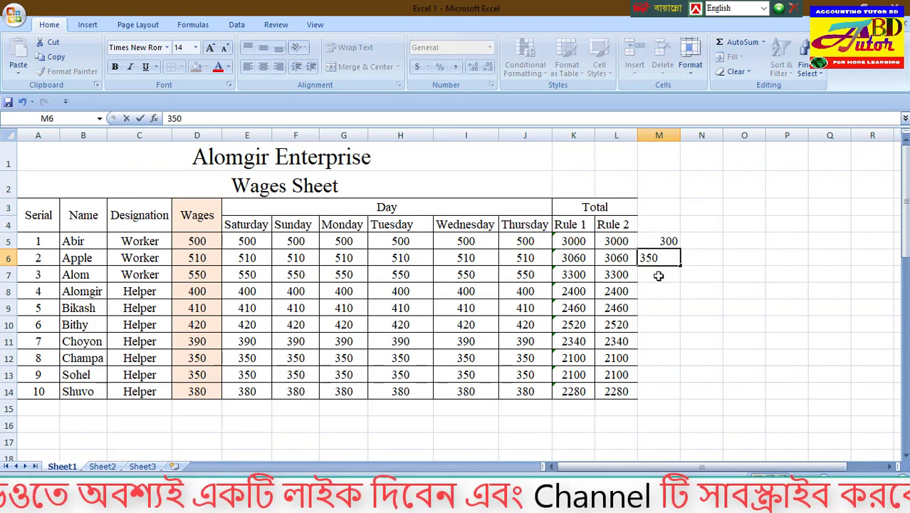
pyautogui.press('Return')
pyautogui.write('300')
pyautogui.press('Return')
pyautogui.write('50')
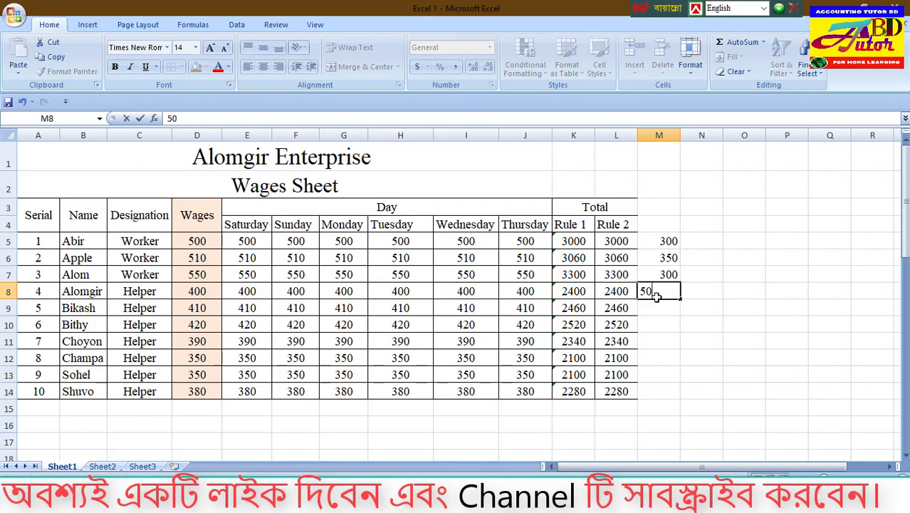
pyautogui.write('0')
pyautogui.press('Return')
pyautogui.write('550')
pyautogui.press('Return')
# Step: Enter 450, 350, 100, 200 and 280 in cells M10 to M14
pyautogui.write('450')
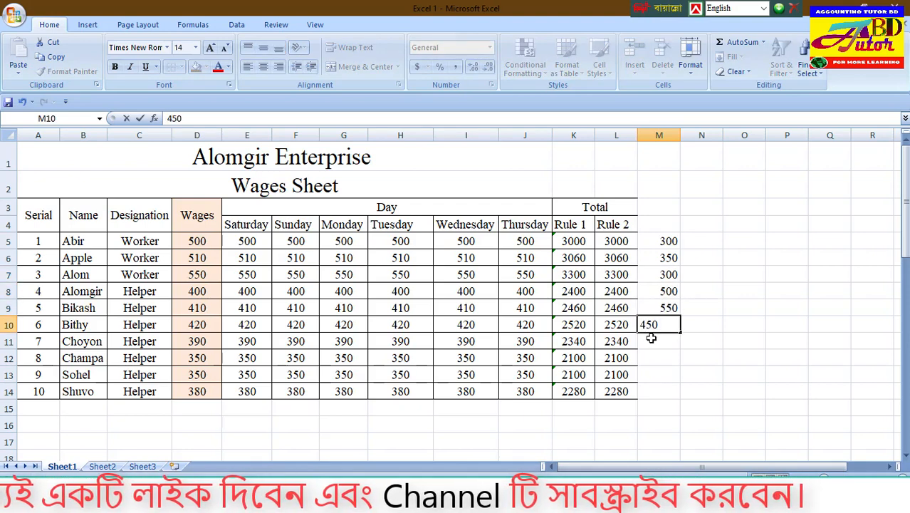
pyautogui.press('Return')
pyautogui.write('350')
pyautogui.press('Return')
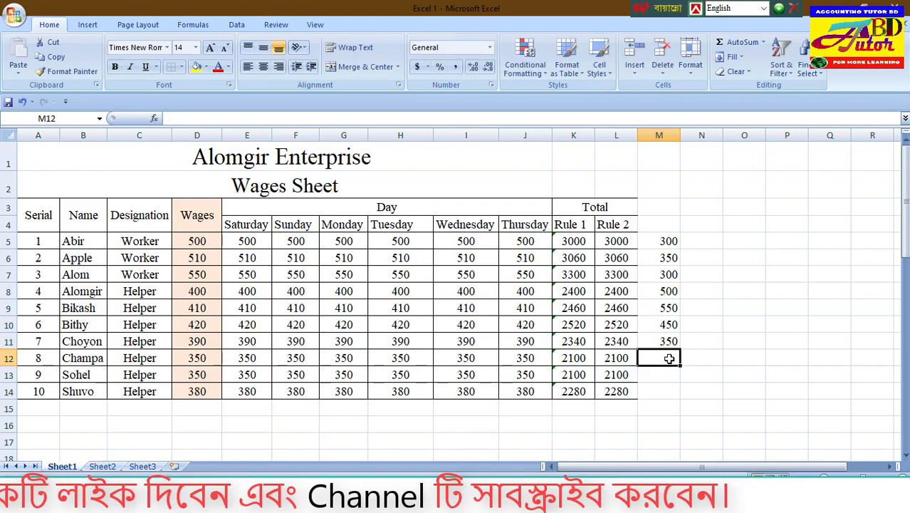
pyautogui.write('100')
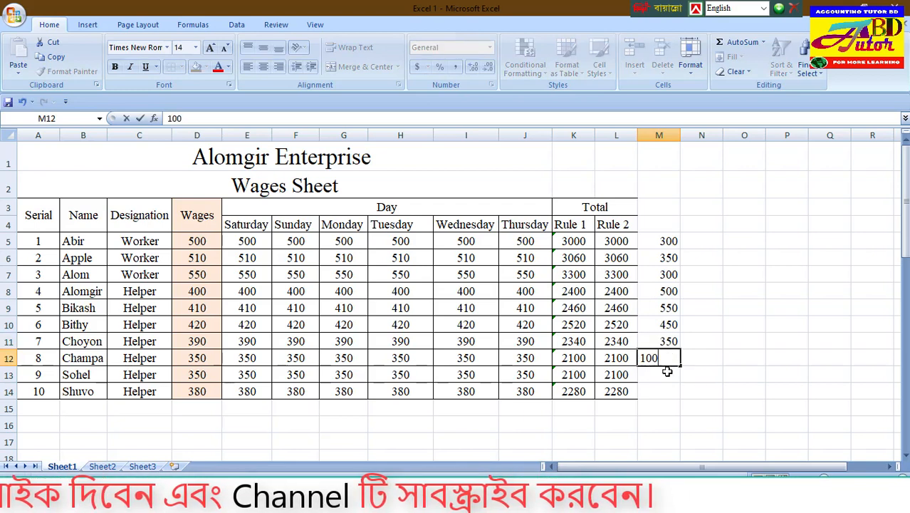
pyautogui.press('Return')
pyautogui.write('200')
pyautogui.press('Return')
pyautogui.write('280')
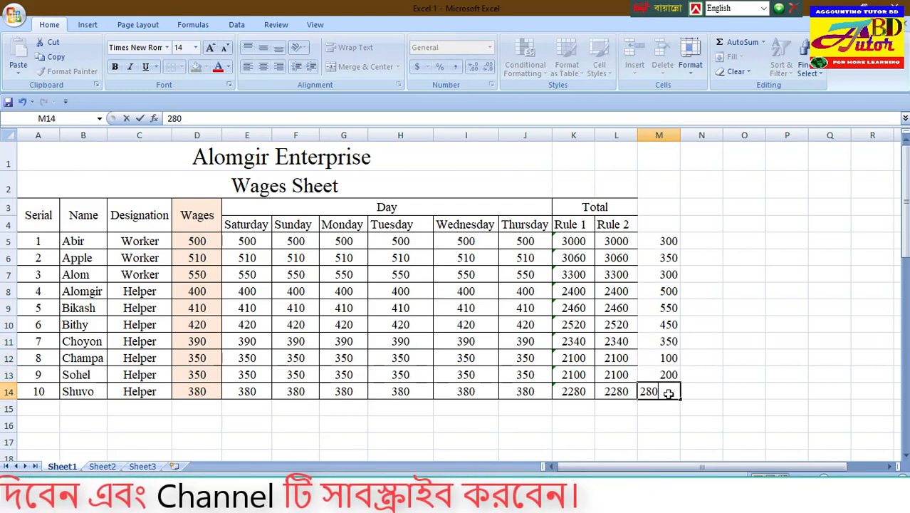
pyautogui.click(715, 320)
pyautogui.moveTo(656, 242); pyautogui.dragTo(665, 392)
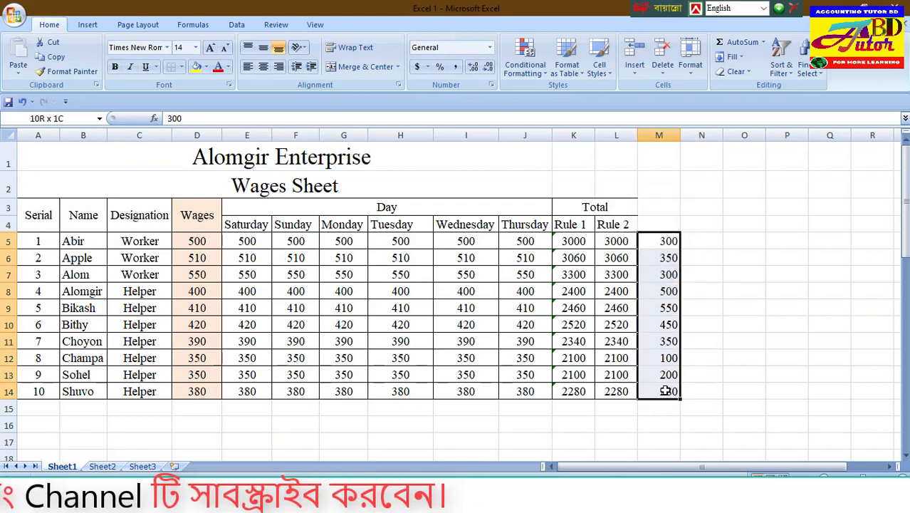
pyautogui.click(708, 243)
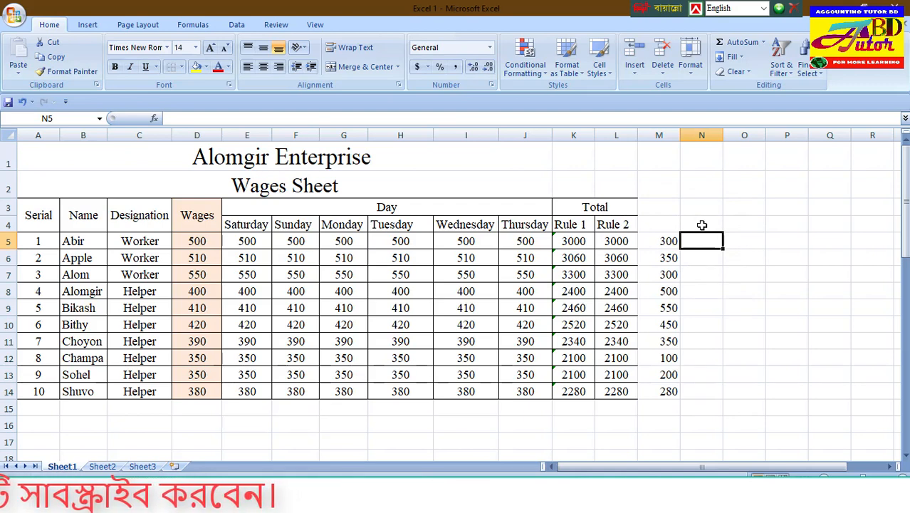
pyautogui.click(748, 227)
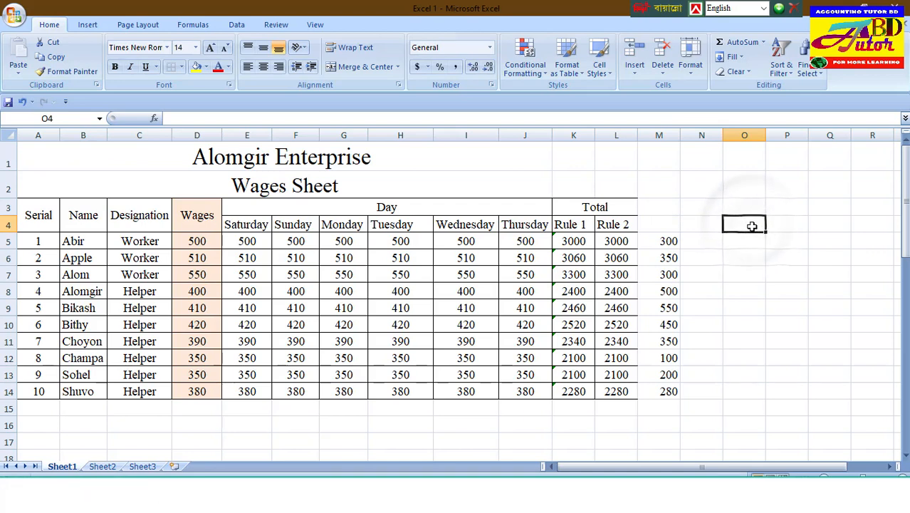
# Step: Copy the "Rule 1" heading from K4 into cell O4
pyautogui.click(579, 225)
pyautogui.rightClick(581, 226)
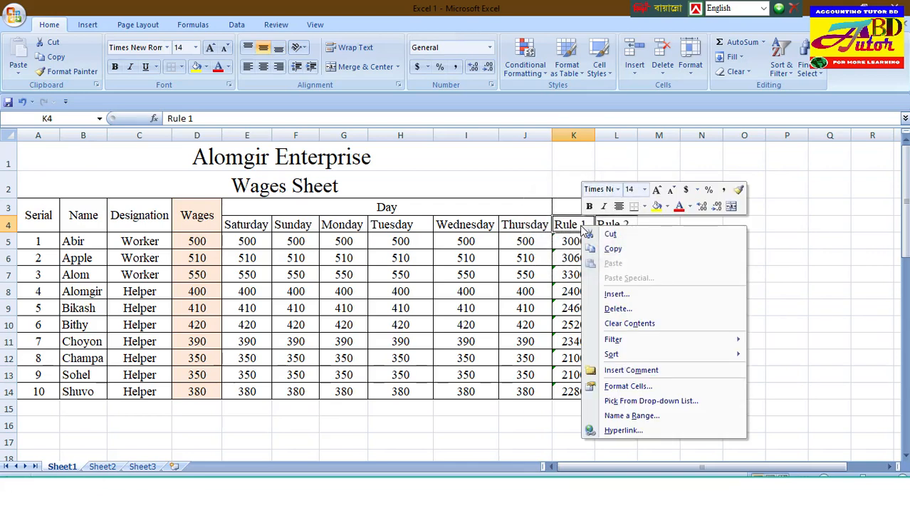
pyautogui.click(613, 250)
pyautogui.click(736, 225)
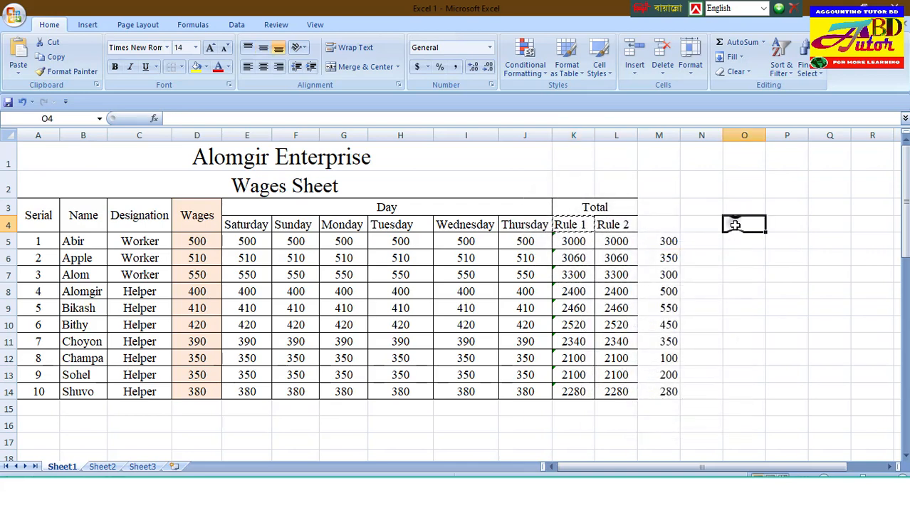
pyautogui.rightClick(735, 225)
pyautogui.click(766, 262)
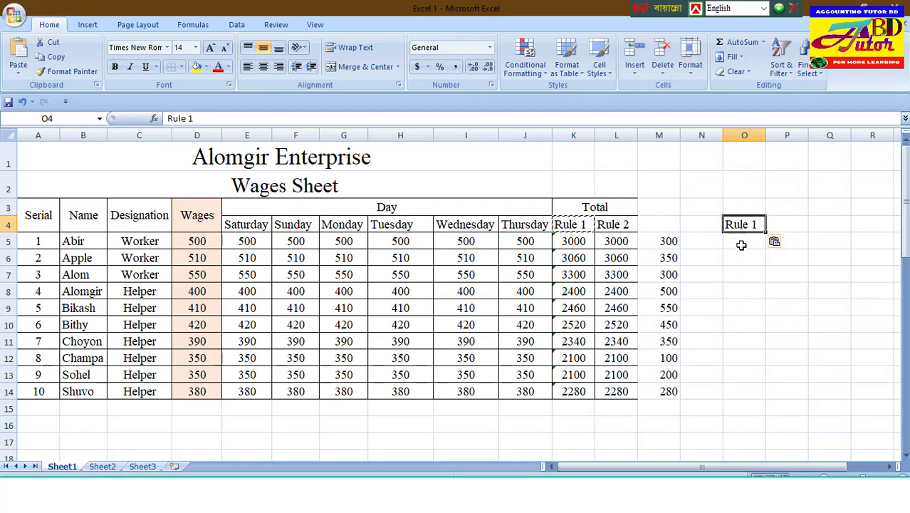
pyautogui.click(742, 244)
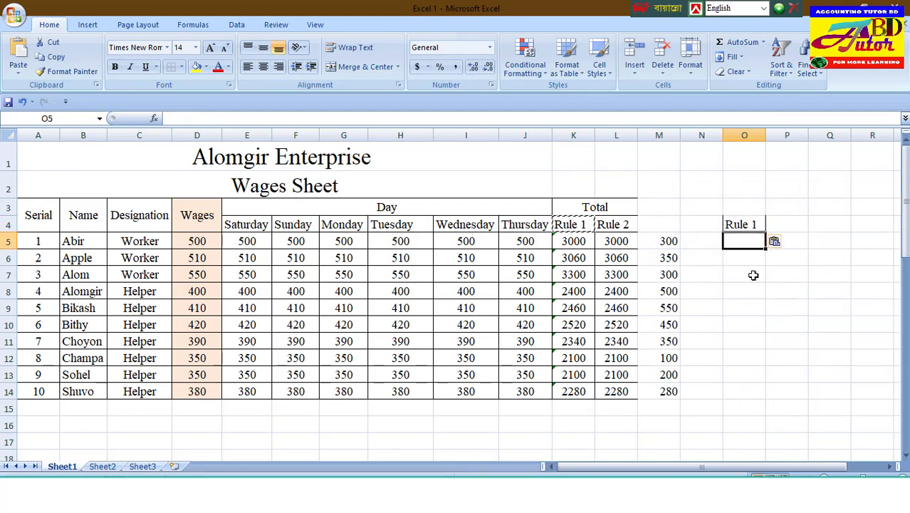
pyautogui.doubleClick(746, 241)
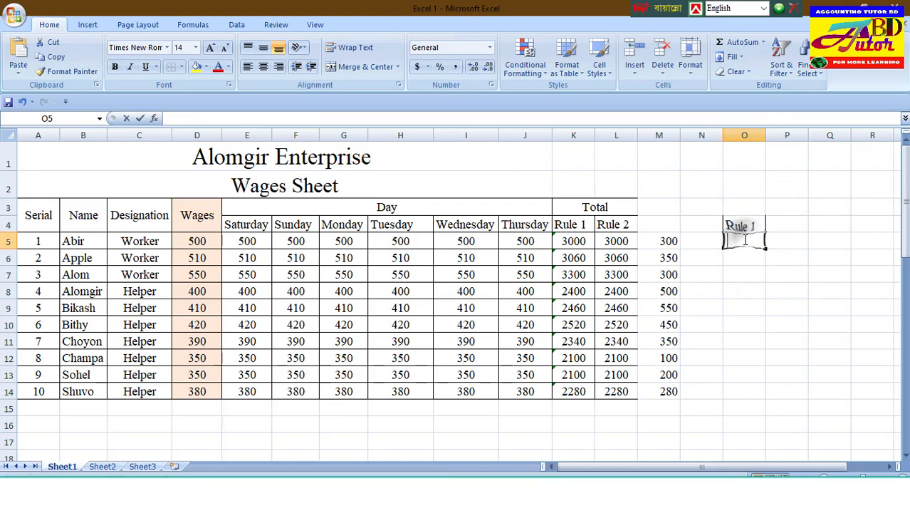
pyautogui.click(573, 242)
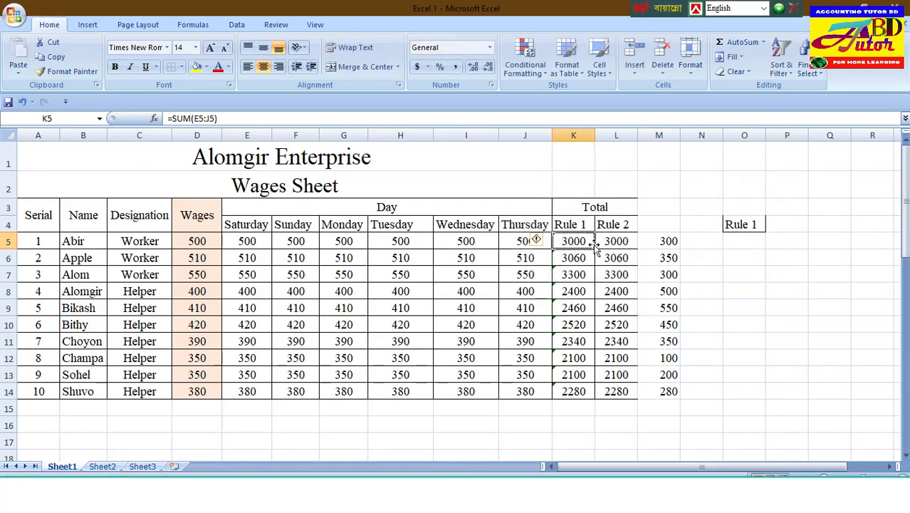
pyautogui.click(670, 242)
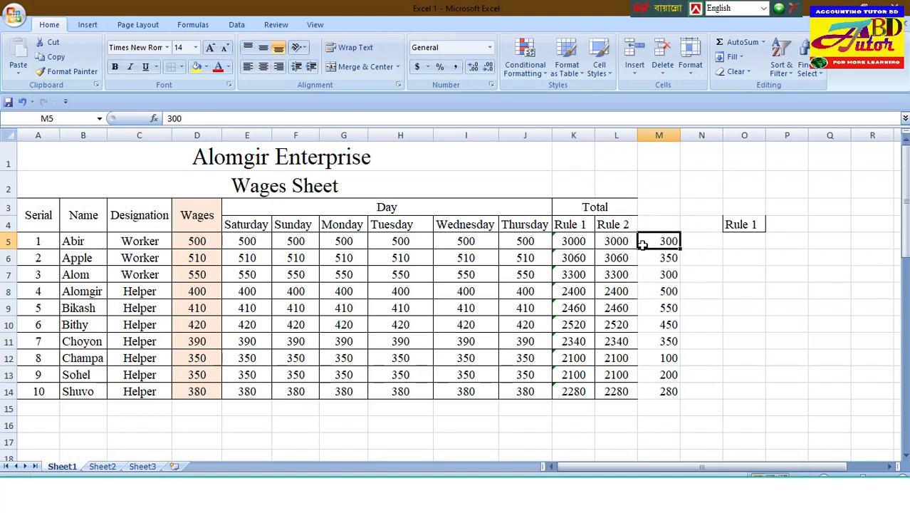
# Step: Enter the formula =K5-M5 in O5 to subtract the column M amount from the Rule 1 total
pyautogui.click(743, 242)
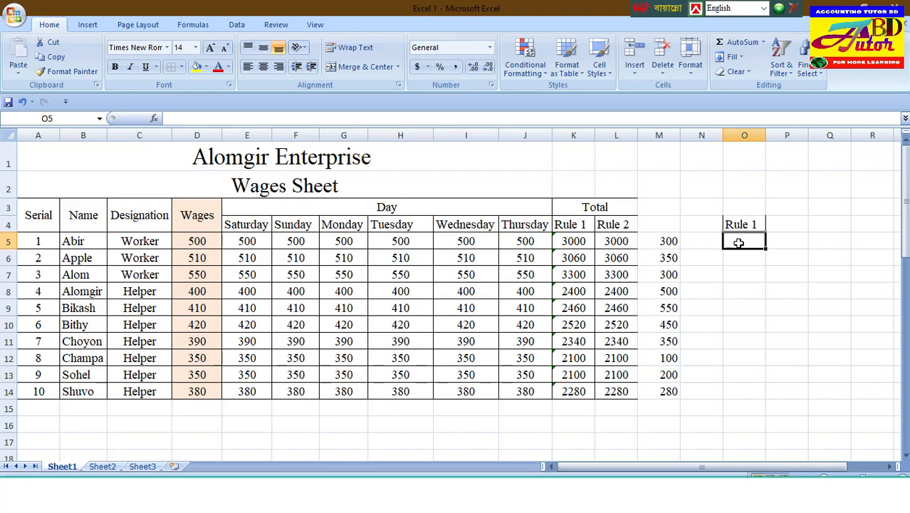
pyautogui.write('=')
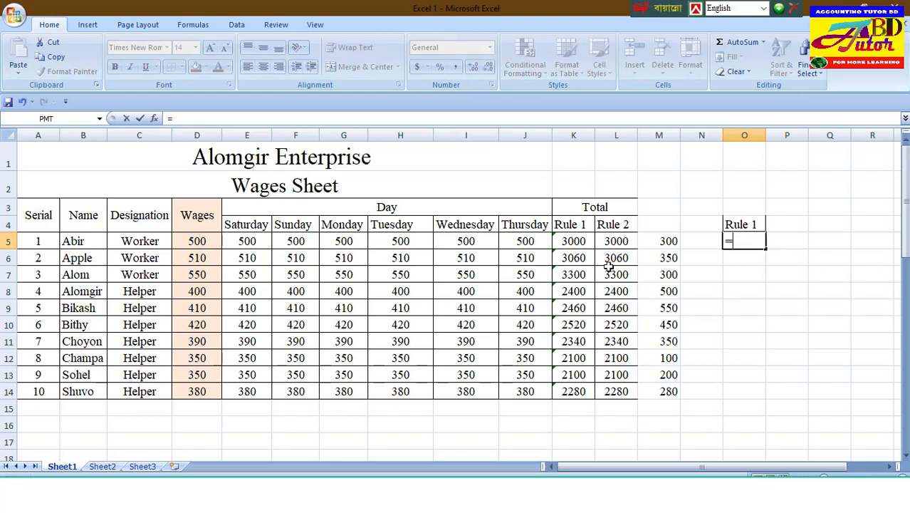
pyautogui.moveTo(253, 241); pyautogui.dragTo(502, 243)
pyautogui.click(577, 242)
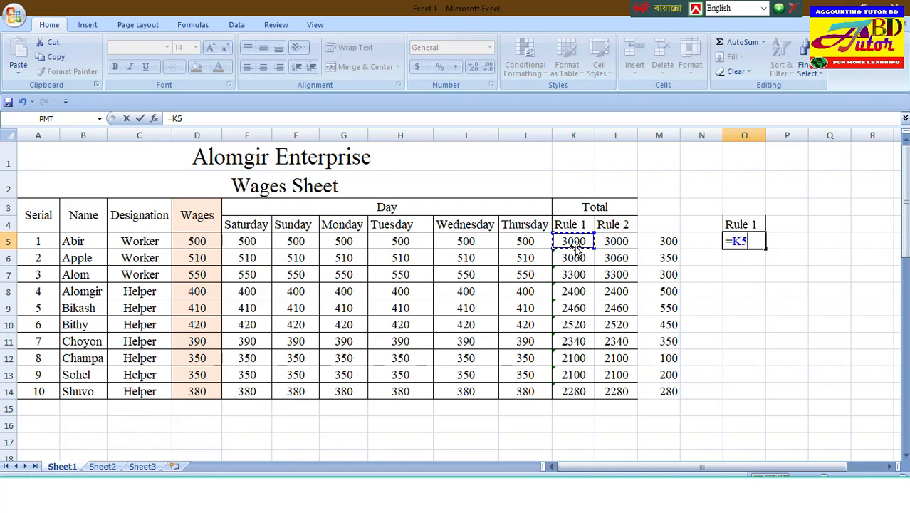
pyautogui.moveTo(578, 135); pyautogui.dragTo(617, 135)
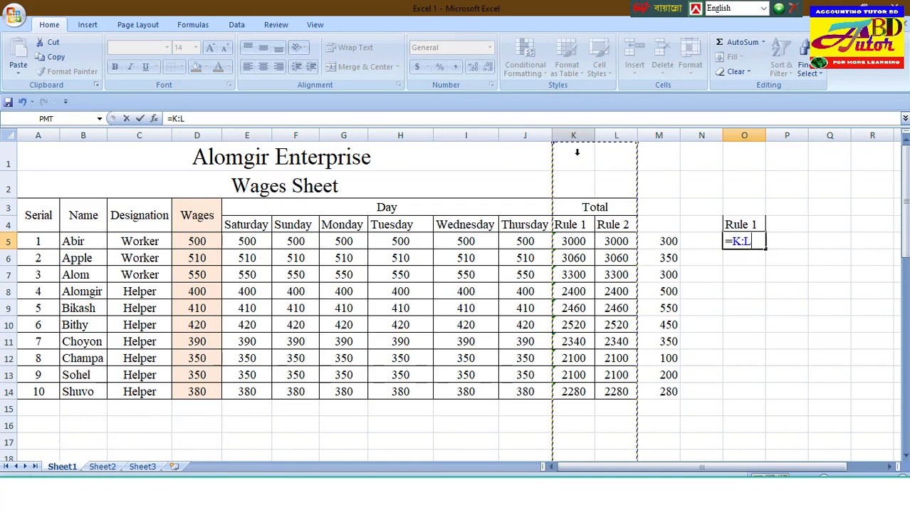
pyautogui.click(575, 244)
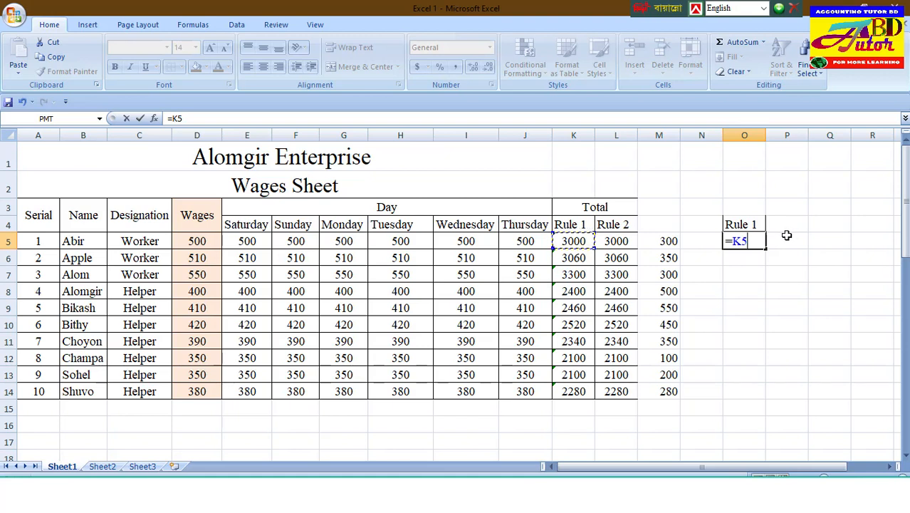
pyautogui.write('-')
pyautogui.click(670, 241)
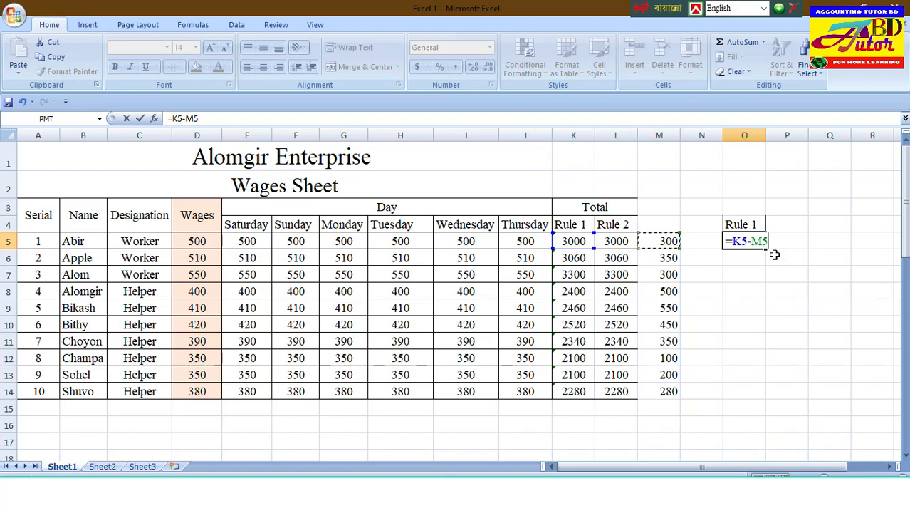
pyautogui.press('Return')
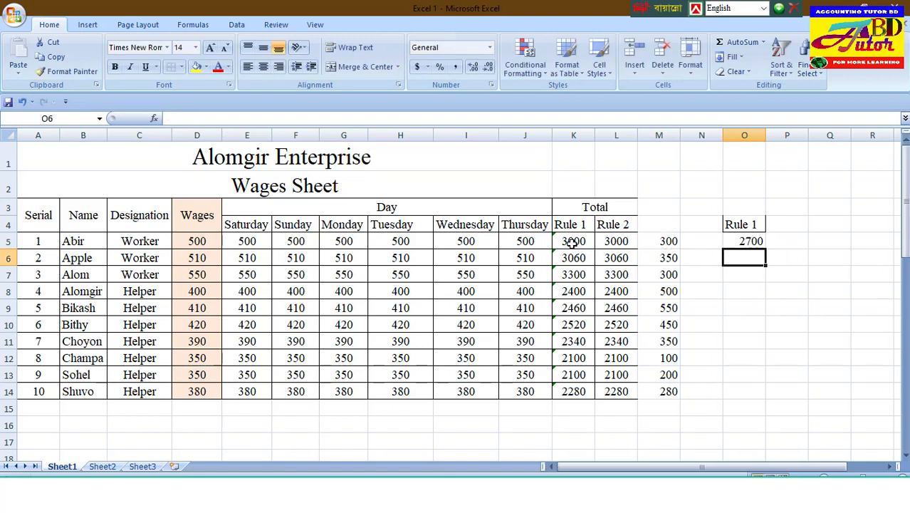
# Step: Fill the subtraction formula from O5 down to O14 and check it against the row 13 cells
pyautogui.click(756, 242)
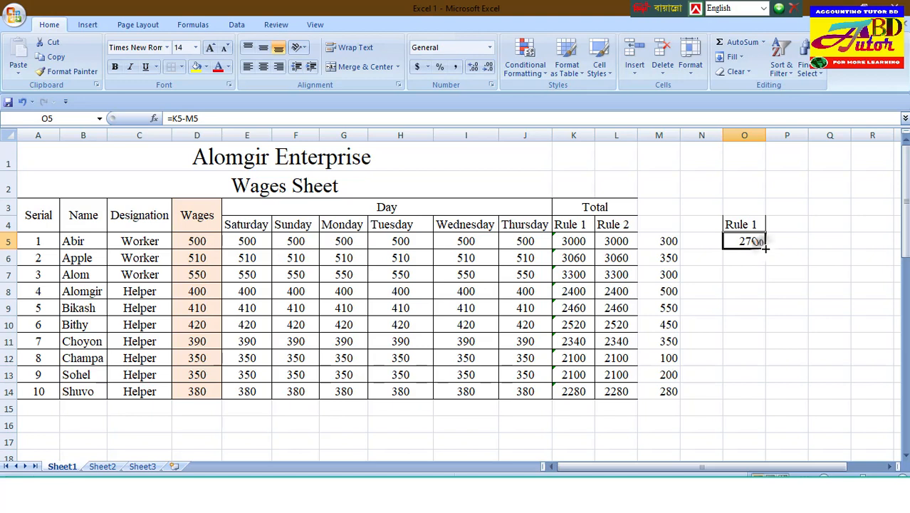
pyautogui.moveTo(766, 247); pyautogui.dragTo(758, 395)
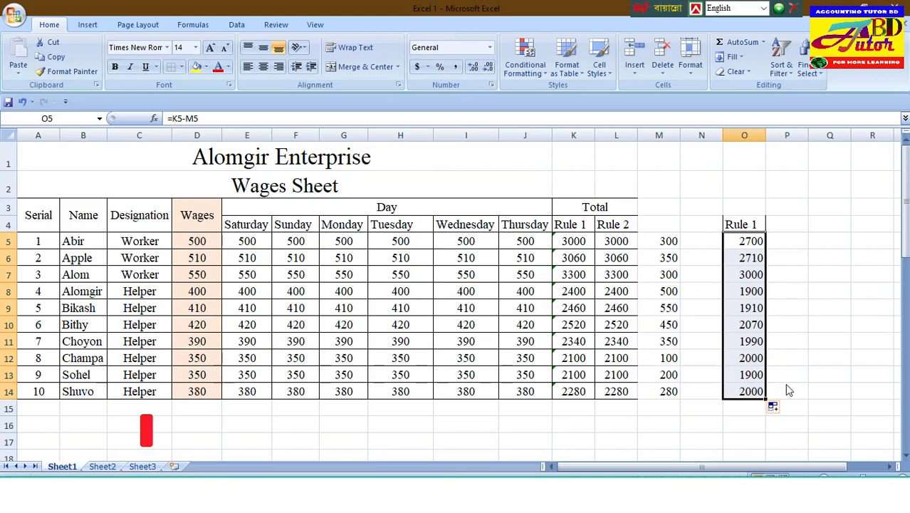
pyautogui.click(573, 374)
pyautogui.click(672, 375)
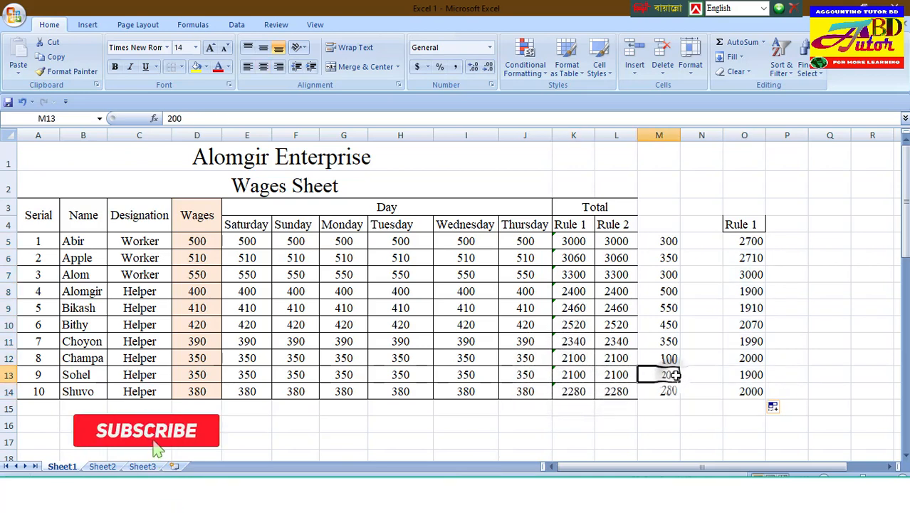
pyautogui.click(753, 375)
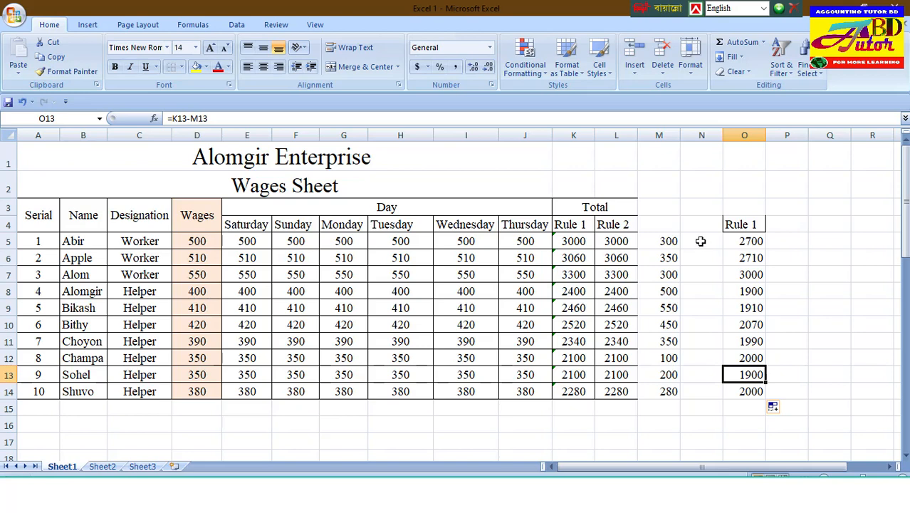
# Step: Copy the Thursday wages from J5:J14 into N5:N14 as a second column of amounts
pyautogui.moveTo(701, 241); pyautogui.dragTo(696, 302)
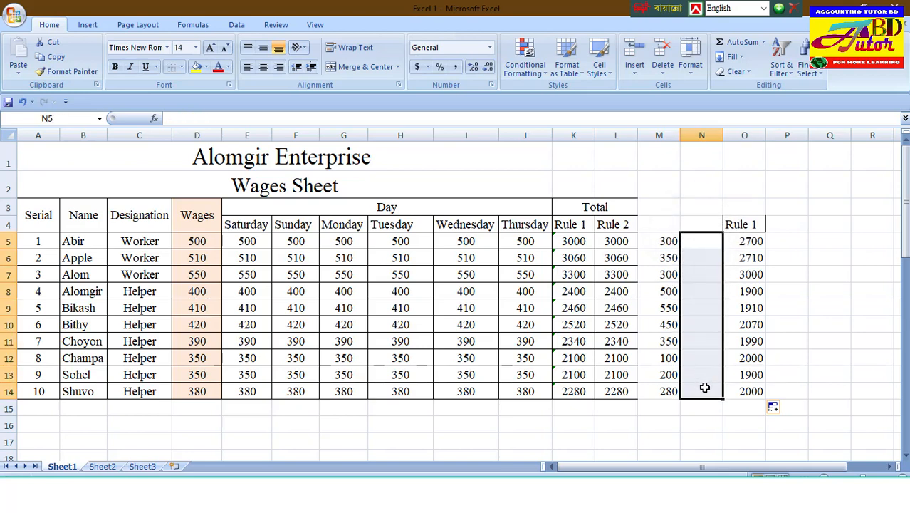
pyautogui.moveTo(525, 241); pyautogui.dragTo(539, 390)
pyautogui.hotkey('ctrl', 'c')
pyautogui.moveTo(701, 241); pyautogui.dragTo(702, 392)
pyautogui.hotkey('ctrl', 'v')
pyautogui.click(830, 258)
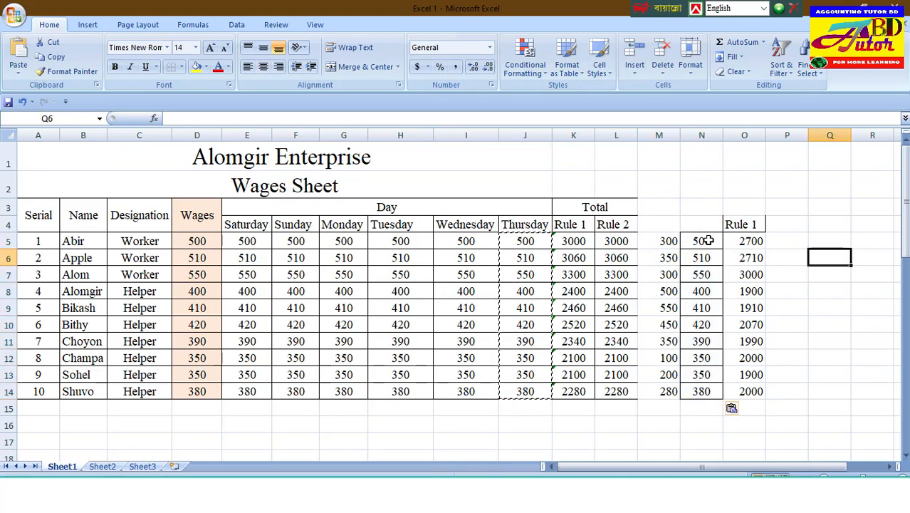
pyautogui.moveTo(708, 241); pyautogui.dragTo(702, 391)
# Step: Copy the "Rule 2" heading from L4 into cell P4
pyautogui.click(790, 227)
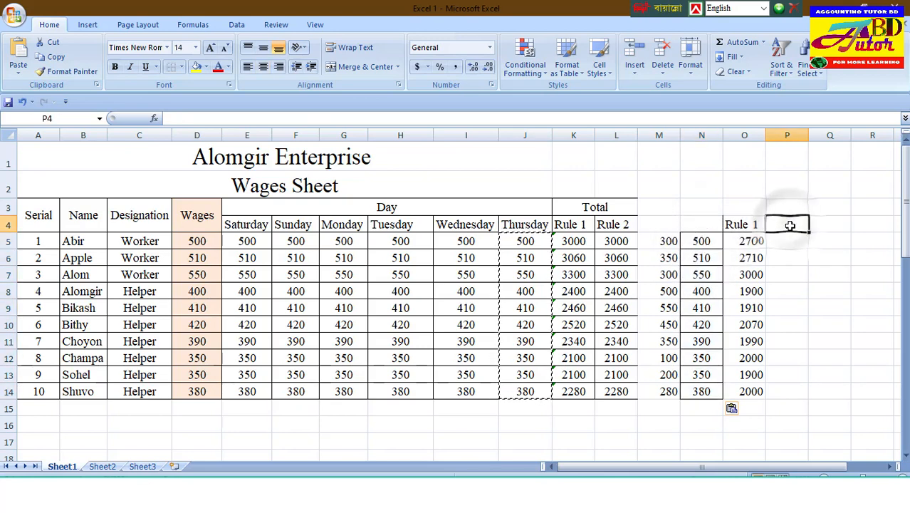
pyautogui.click(617, 226)
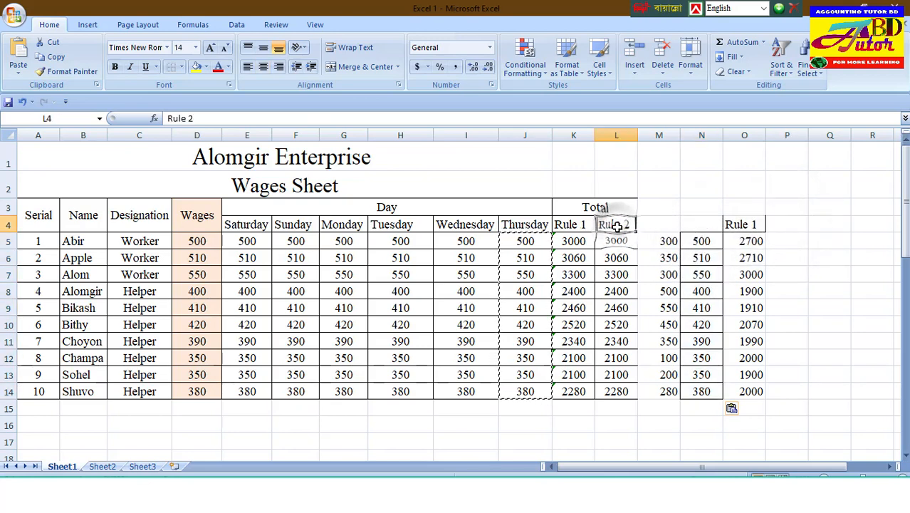
pyautogui.click(791, 224)
pyautogui.click(615, 225)
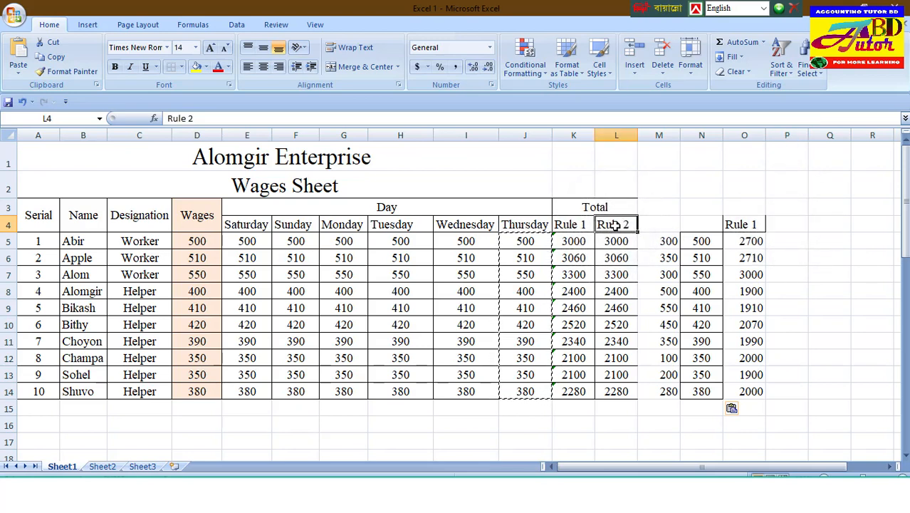
pyautogui.doubleClick(791, 224)
pyautogui.click(633, 226)
pyautogui.rightClick(632, 226)
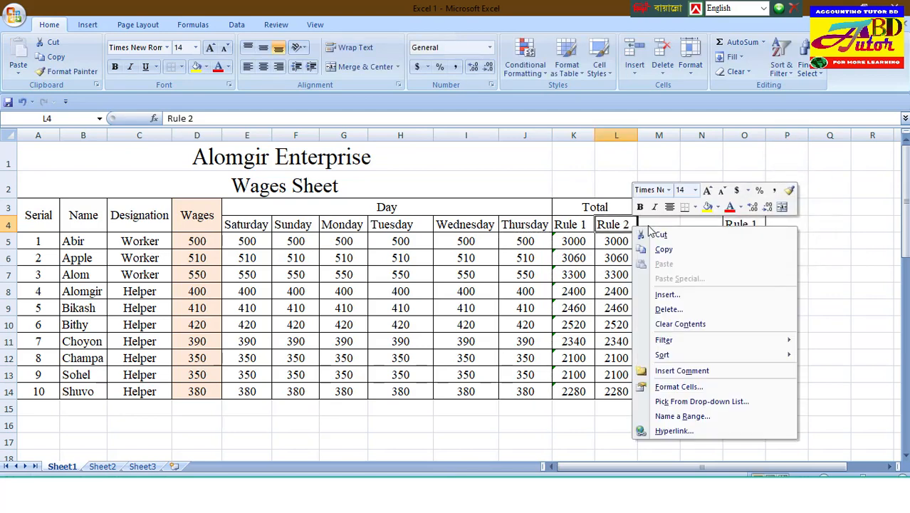
pyautogui.click(673, 253)
pyautogui.click(790, 224)
pyautogui.rightClick(791, 226)
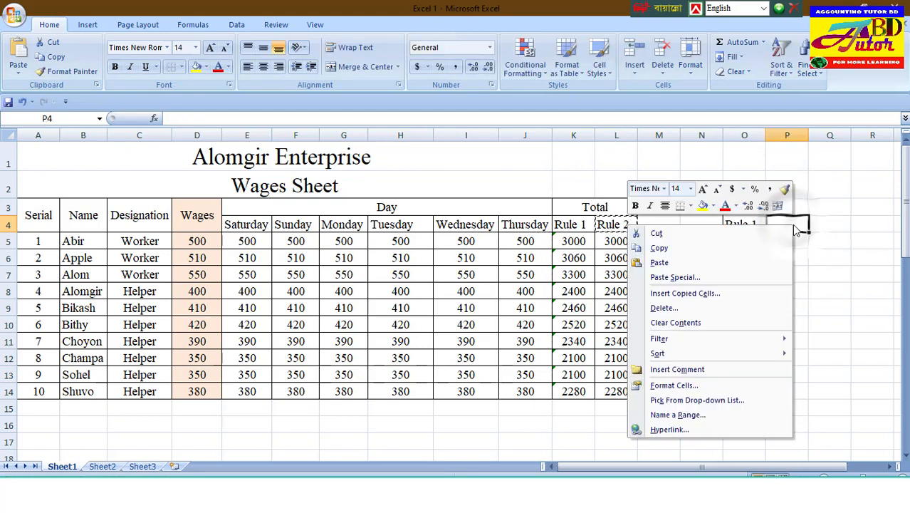
pyautogui.click(660, 262)
pyautogui.click(791, 242)
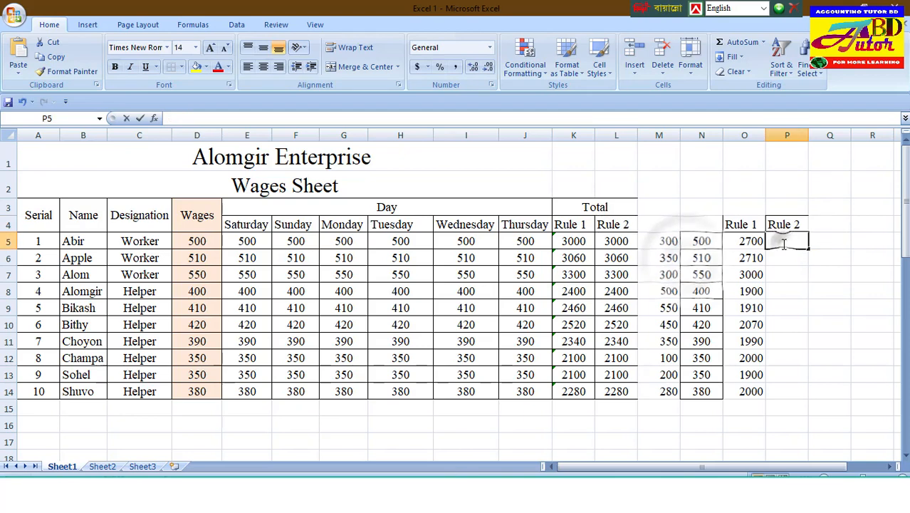
pyautogui.doubleClick(795, 244)
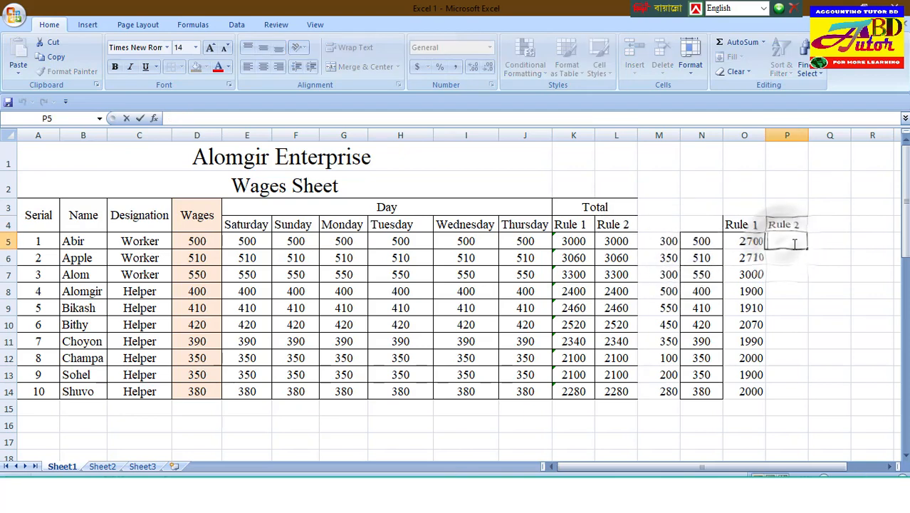
pyautogui.click(576, 242)
pyautogui.click(666, 242)
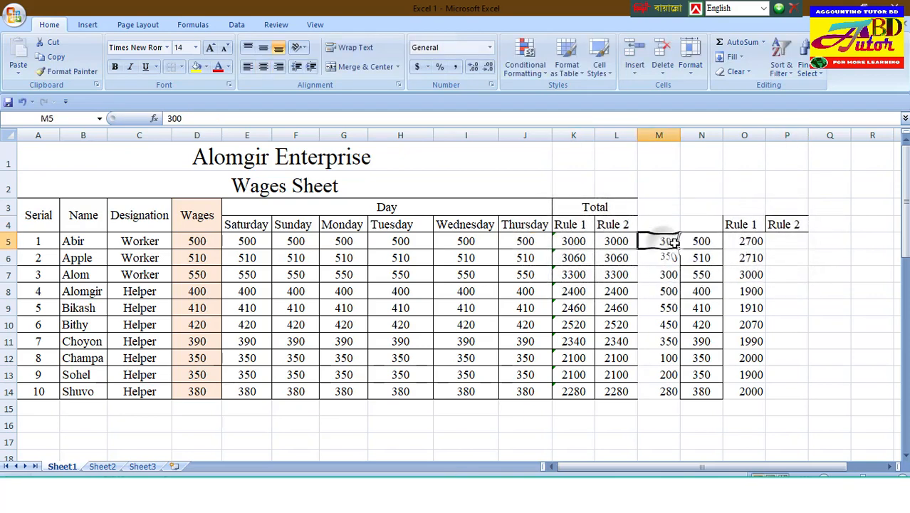
pyautogui.click(701, 241)
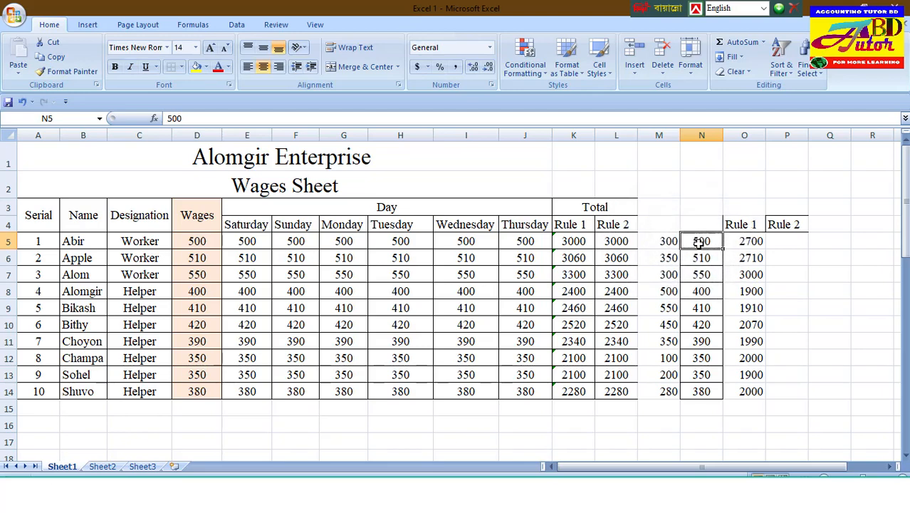
pyautogui.click(788, 242)
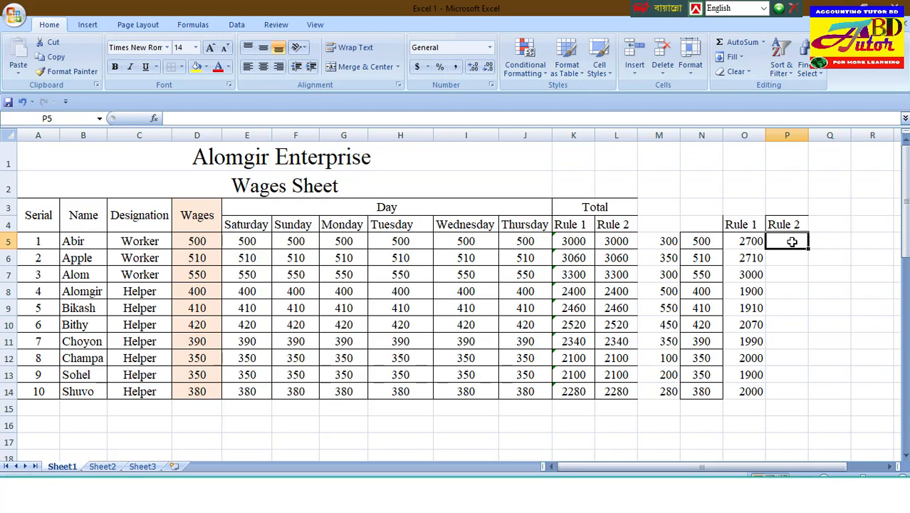
pyautogui.write('-')
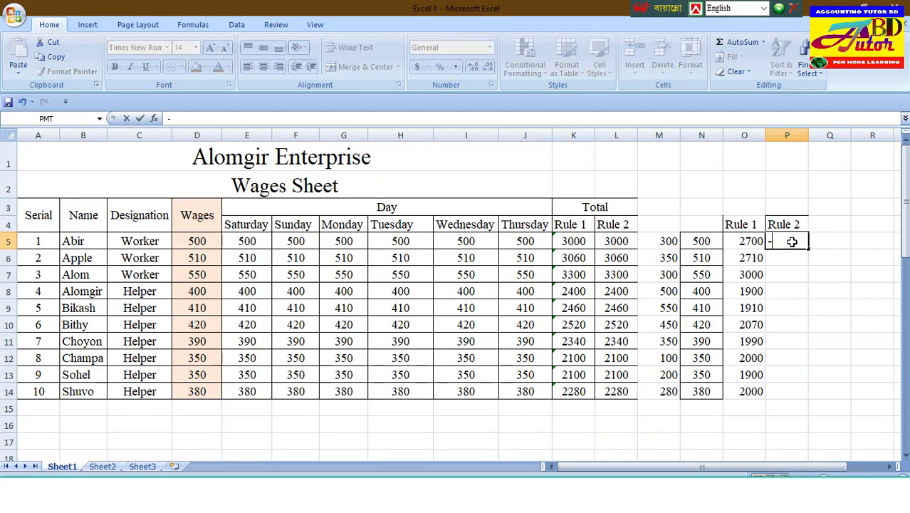
pyautogui.click(622, 241)
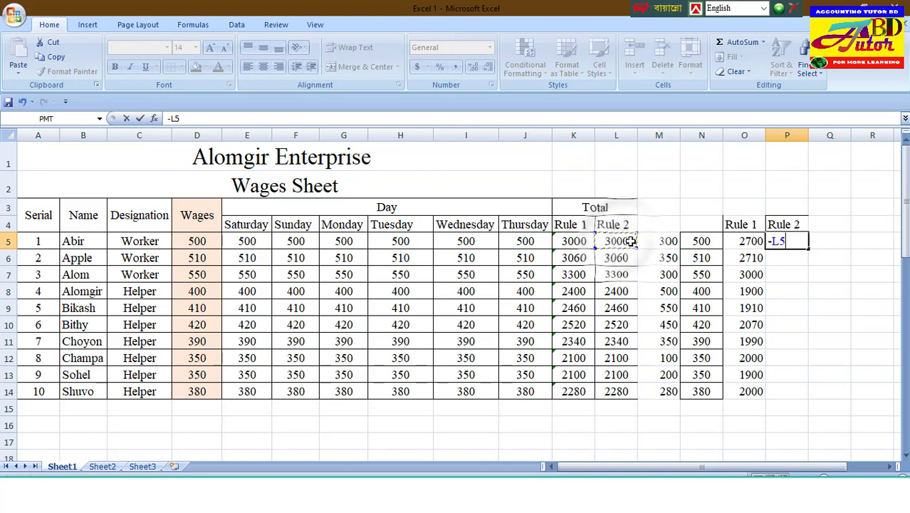
pyautogui.press('Escape')
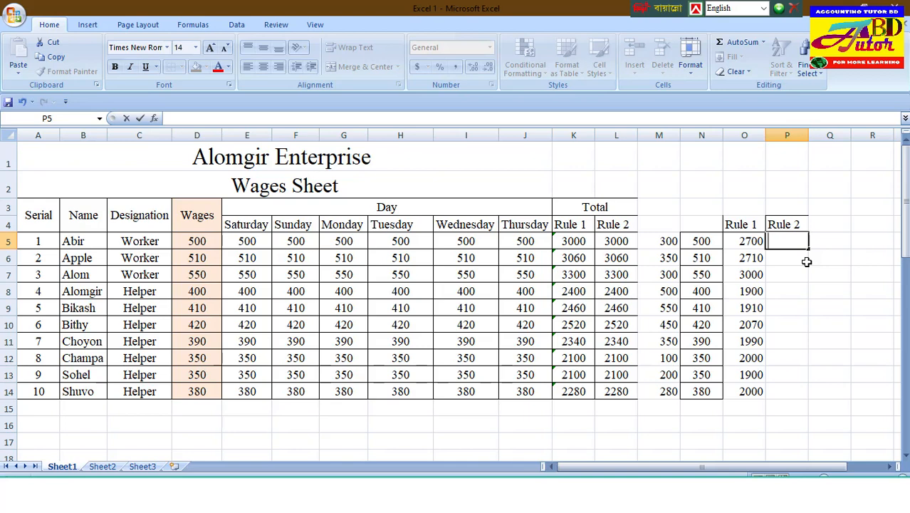
# Step: Enter the formula =L5-M5-N5 in P5 to subtract both extra amounts from the Rule 2 total
pyautogui.write('=')
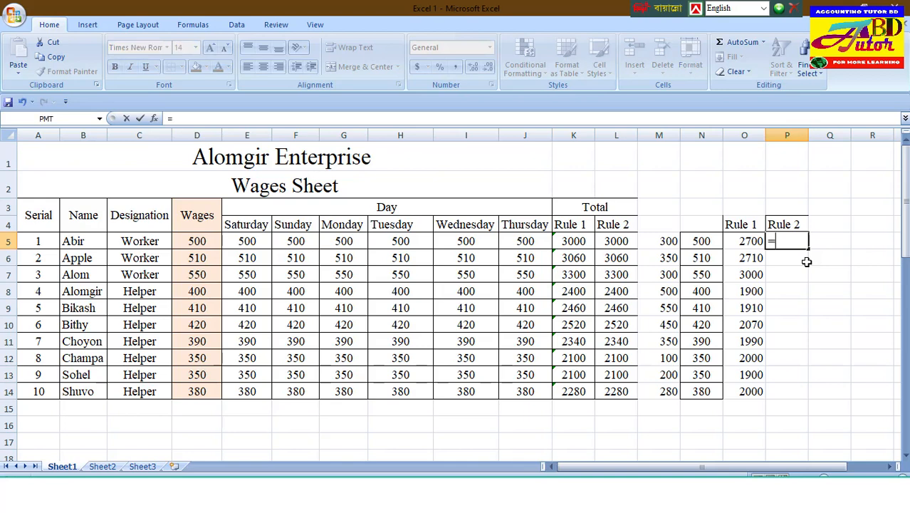
pyautogui.click(622, 242)
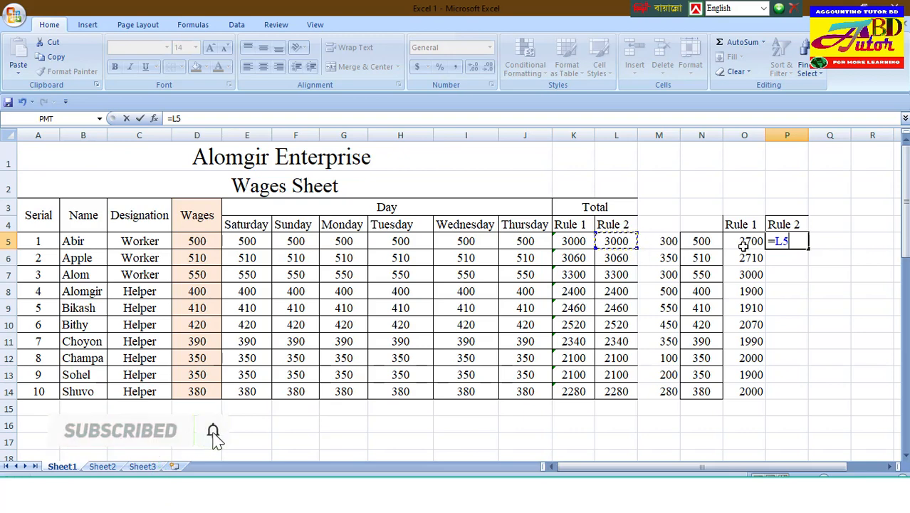
pyautogui.write('-')
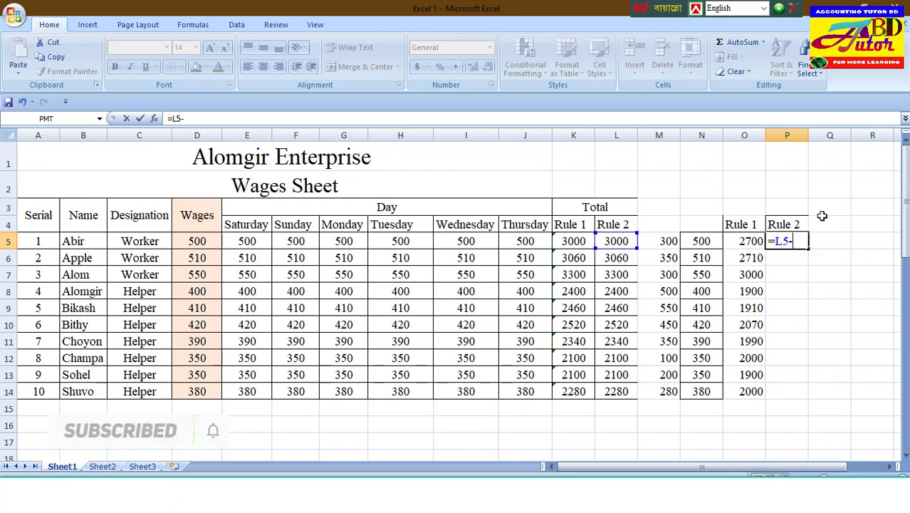
pyautogui.click(654, 242)
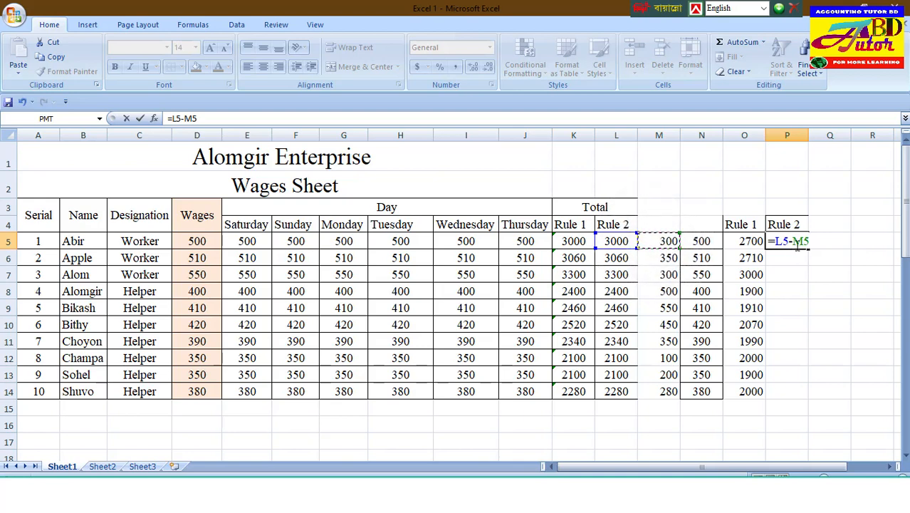
pyautogui.write('-')
pyautogui.click(709, 242)
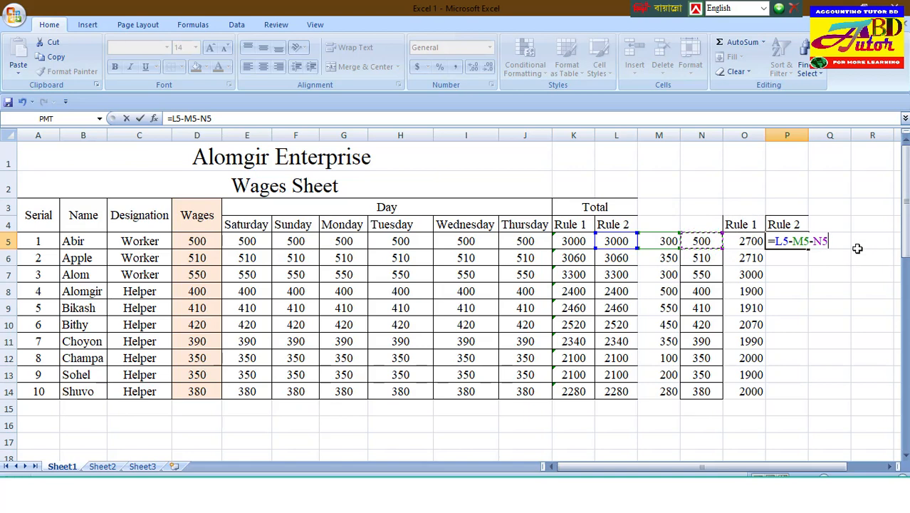
pyautogui.press('Return')
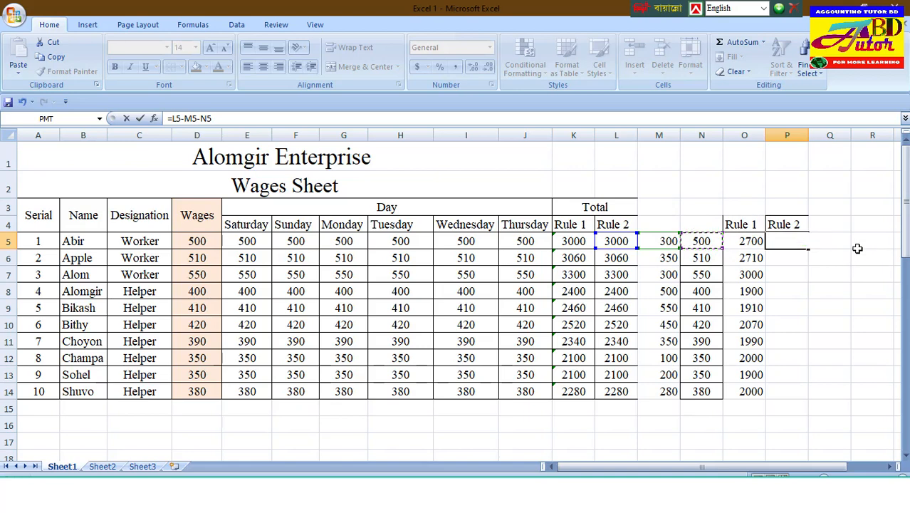
# Step: Check the P5 formula against its source cells in row 5 and fill it down to P14
pyautogui.click(795, 241)
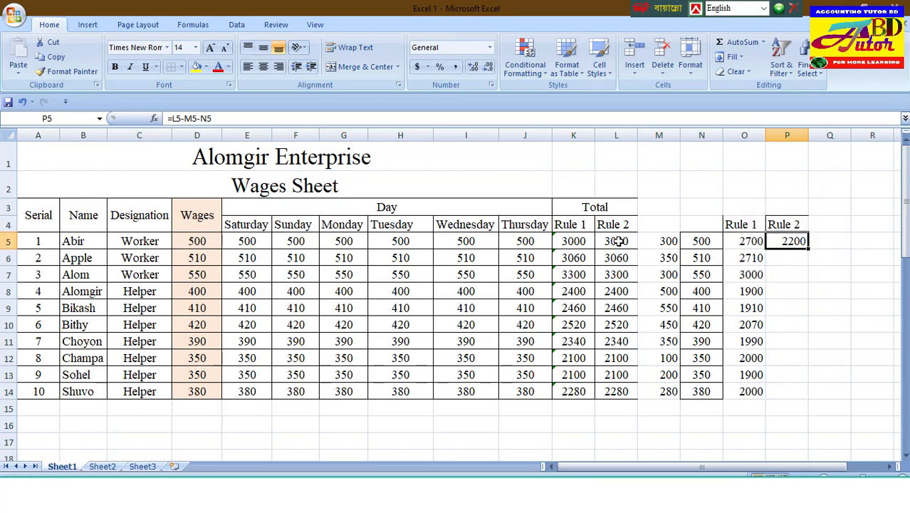
pyautogui.click(616, 241)
pyautogui.click(659, 241)
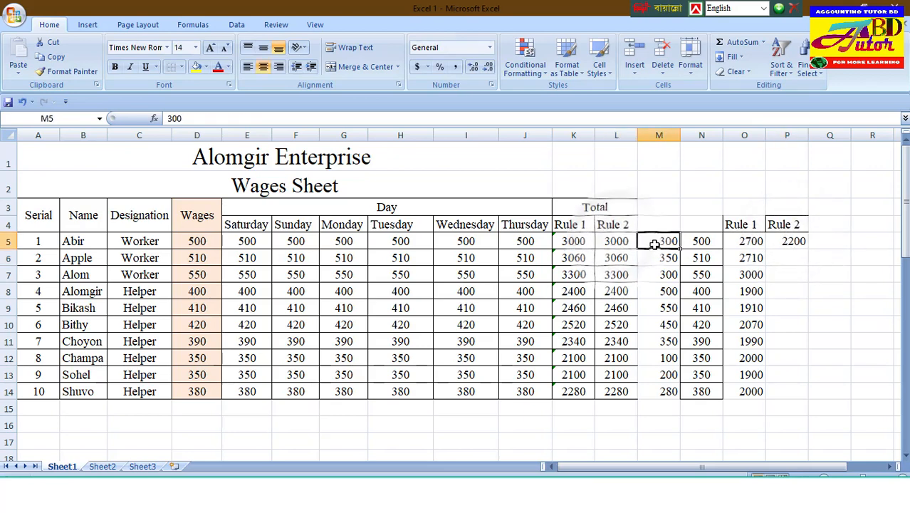
pyautogui.click(701, 240)
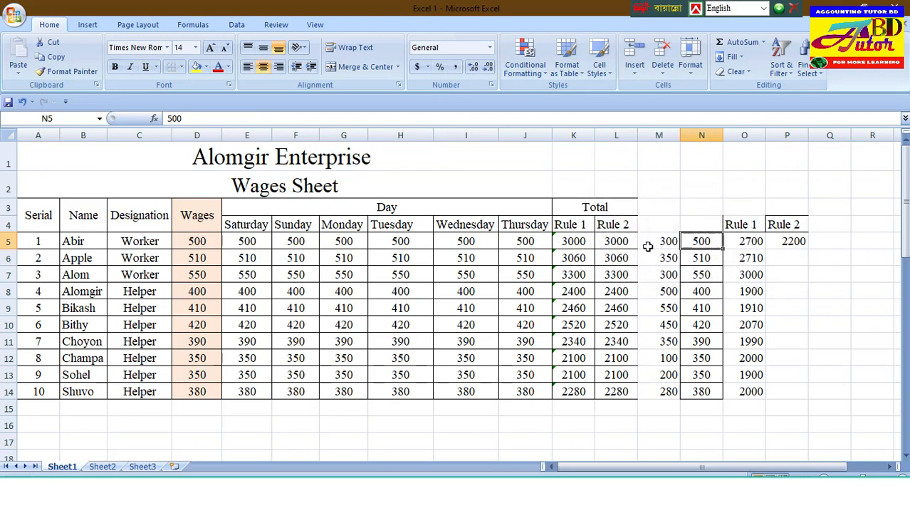
pyautogui.click(805, 243)
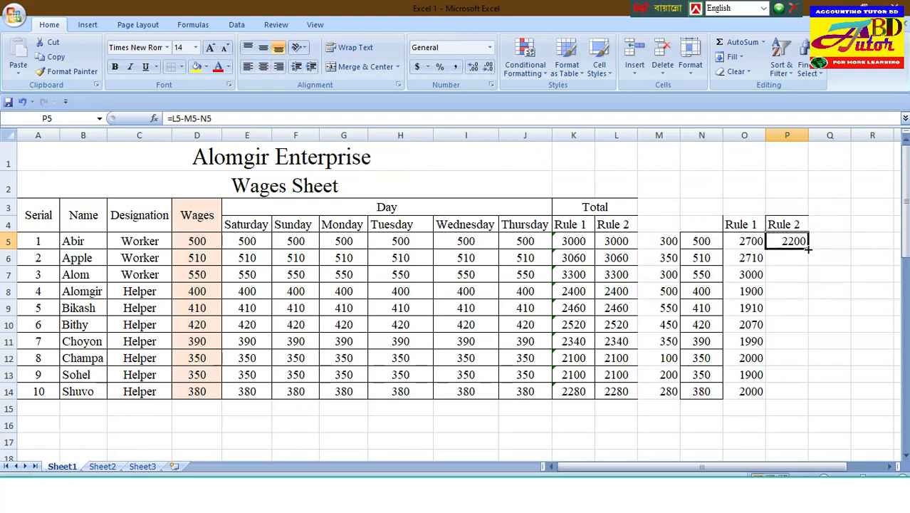
pyautogui.moveTo(808, 248); pyautogui.dragTo(809, 396)
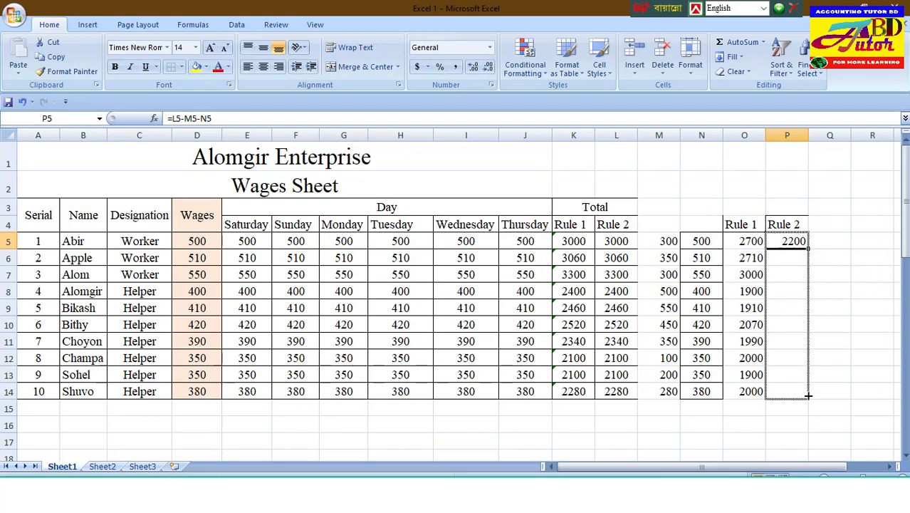
pyautogui.moveTo(808, 396); pyautogui.dragTo(809, 396)
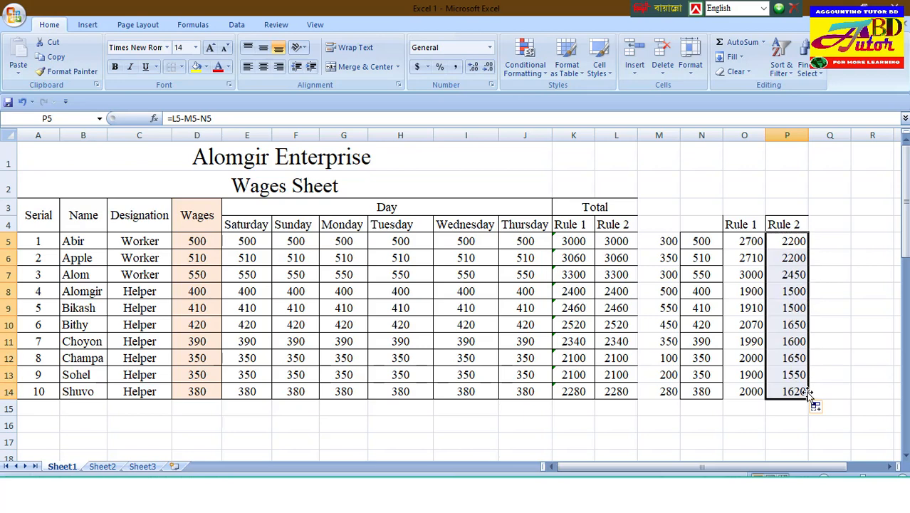
# Step: Apply all borders to the range M4:P14
pyautogui.click(668, 222)
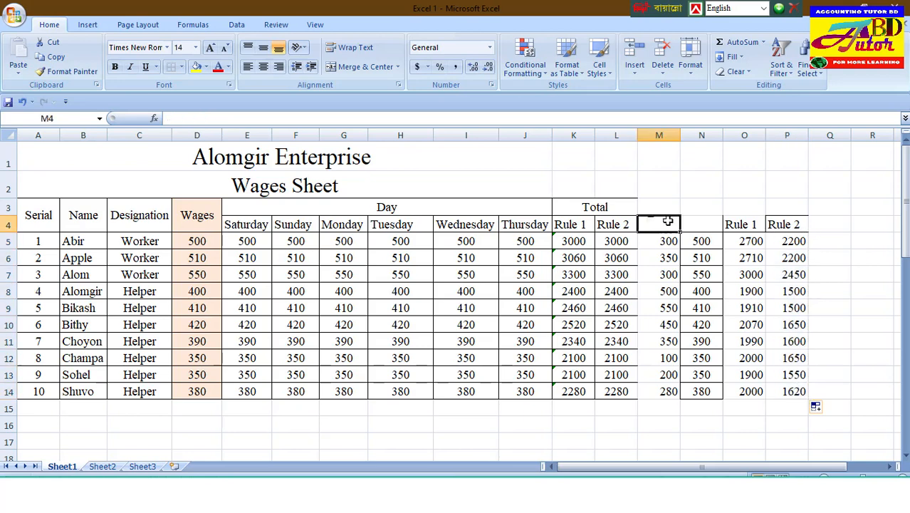
pyautogui.moveTo(668, 222); pyautogui.dragTo(794, 393)
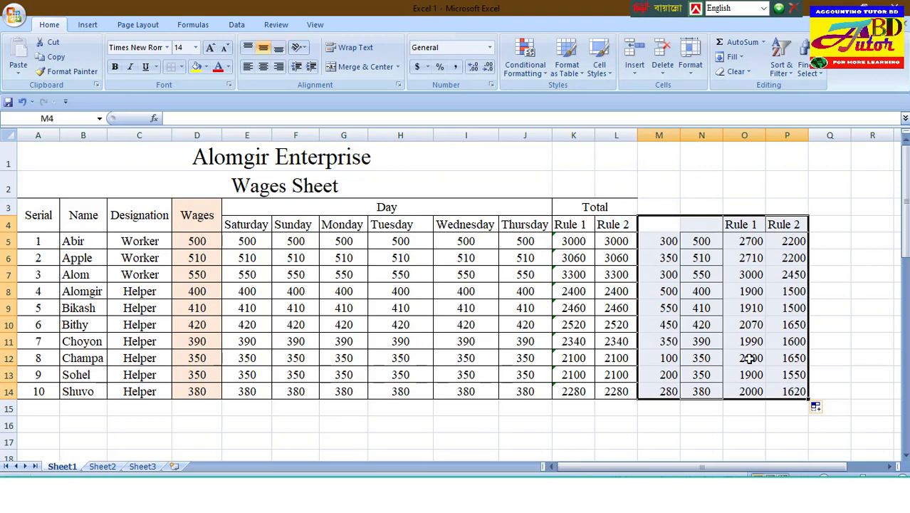
pyautogui.click(182, 67)
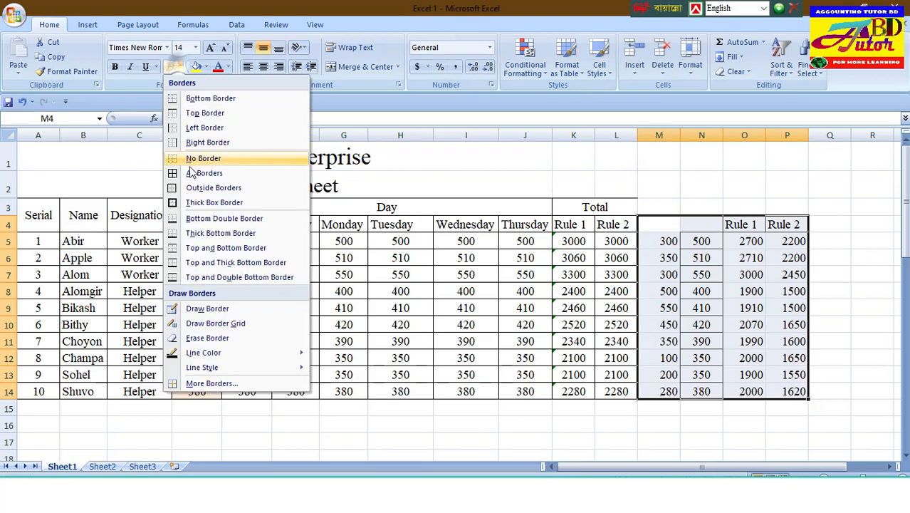
pyautogui.click(249, 175)
pyautogui.click(789, 292)
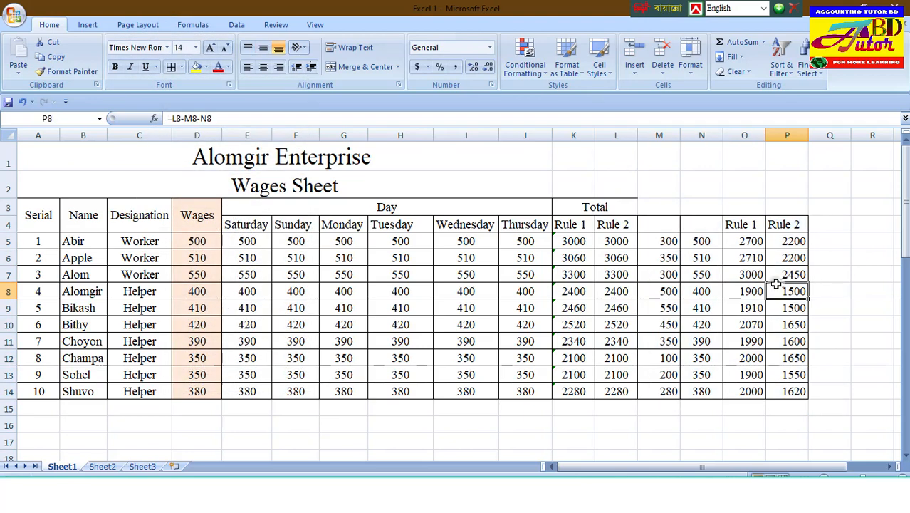